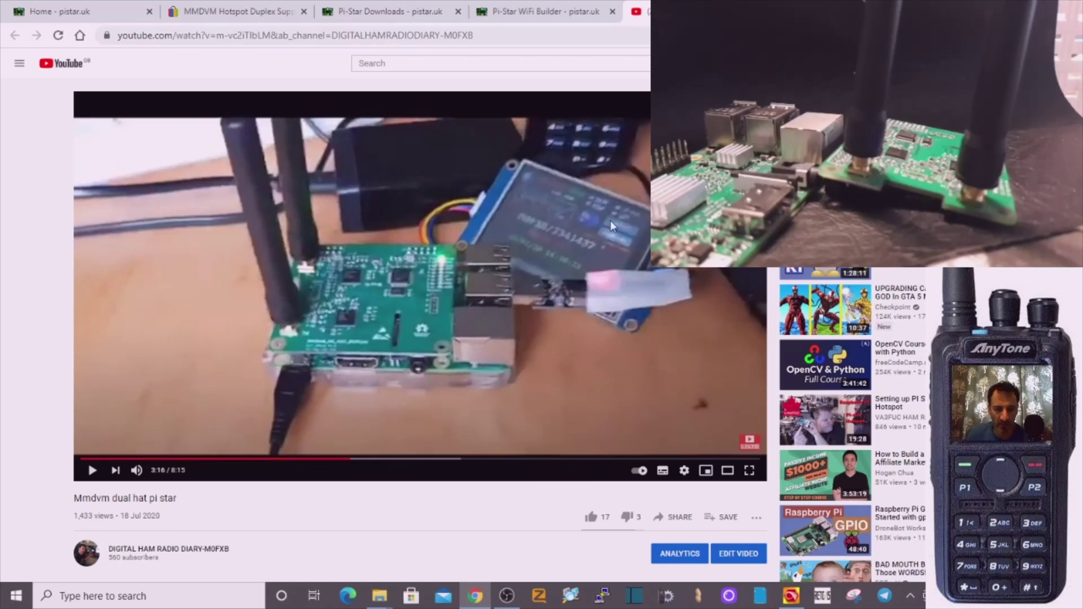
- Skim the 'Mmdvm dual hat pi star' video comments, then restore Chrome to a smaller window
scroll(610, 220, "down", 5)
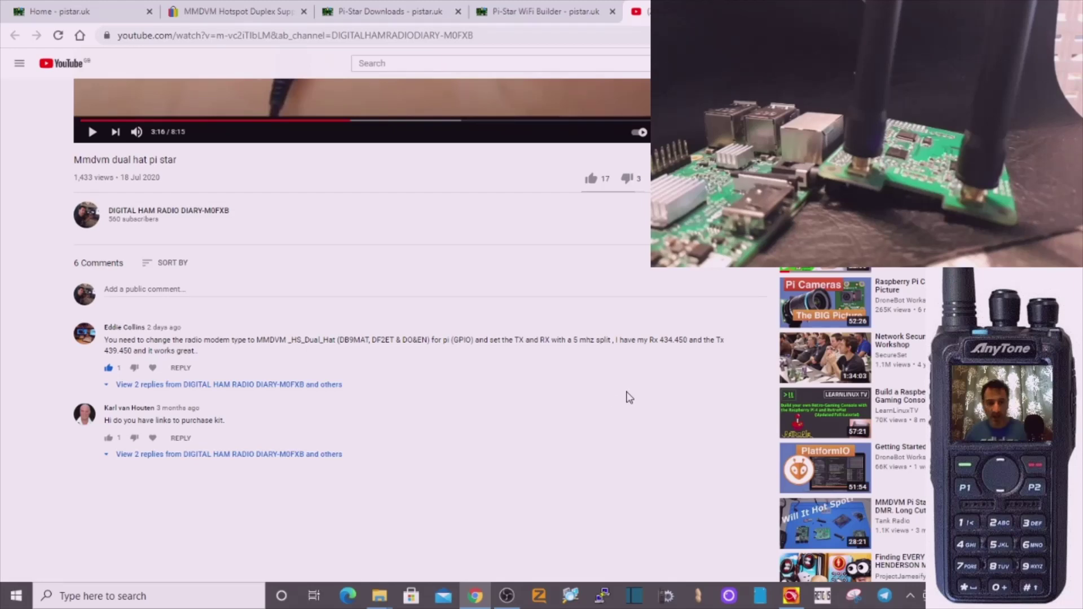
scroll(623, 389, "up", 5)
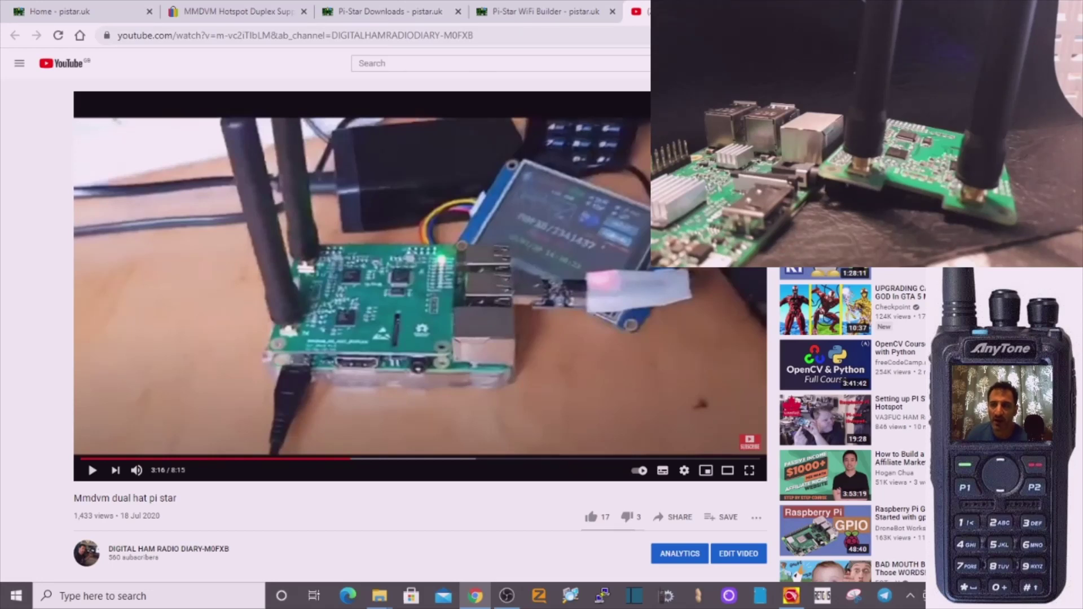
key("super+Down")
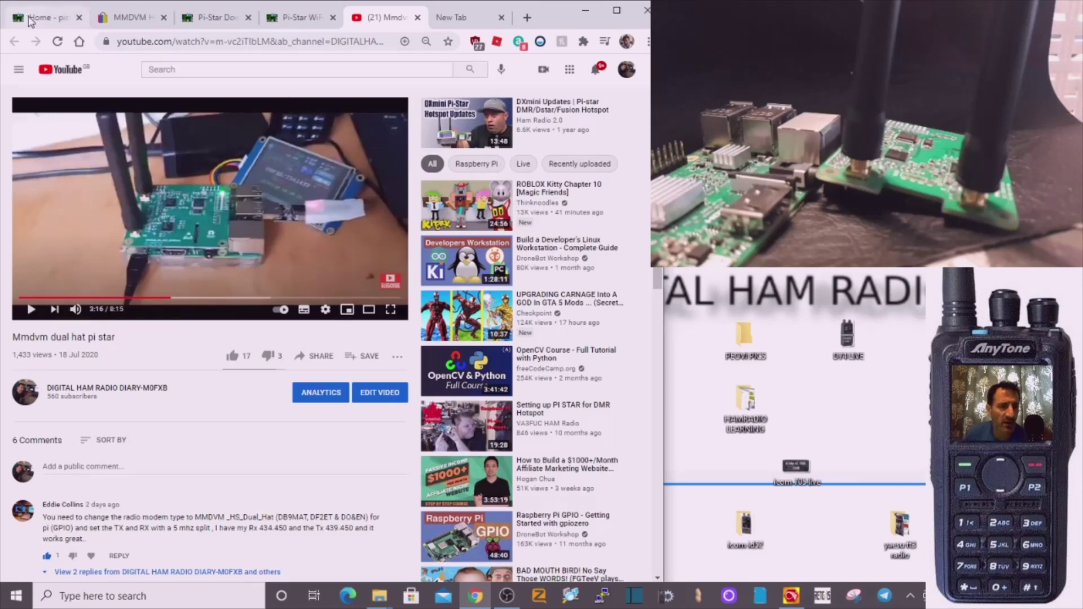
- Browse the Pi-Star home and Downloads pages, ending on the Pi-Star WiFi Builder page
left_click(31, 21)
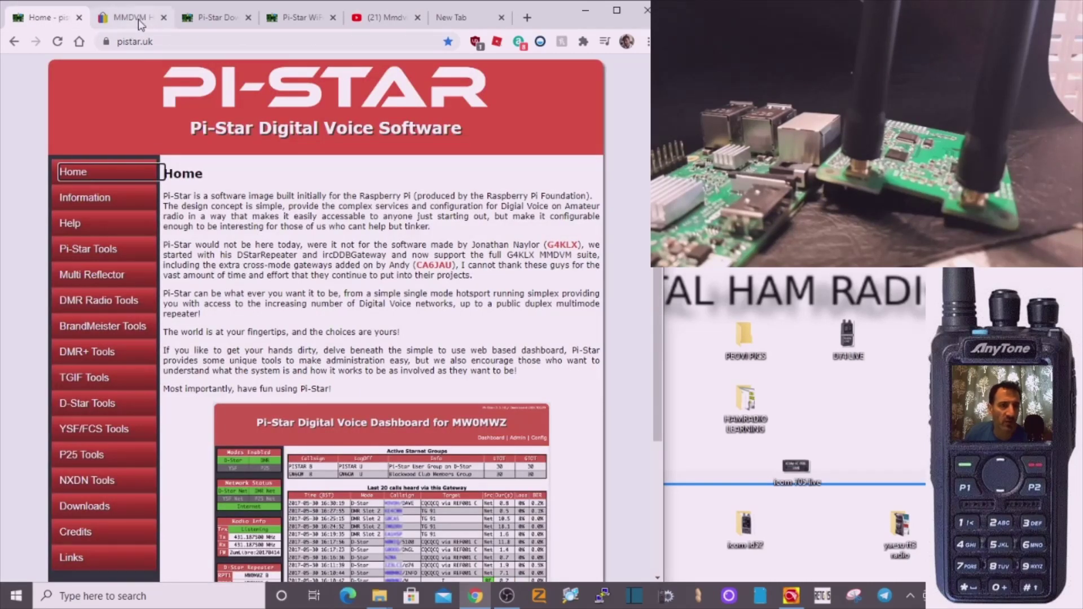
left_click(217, 18)
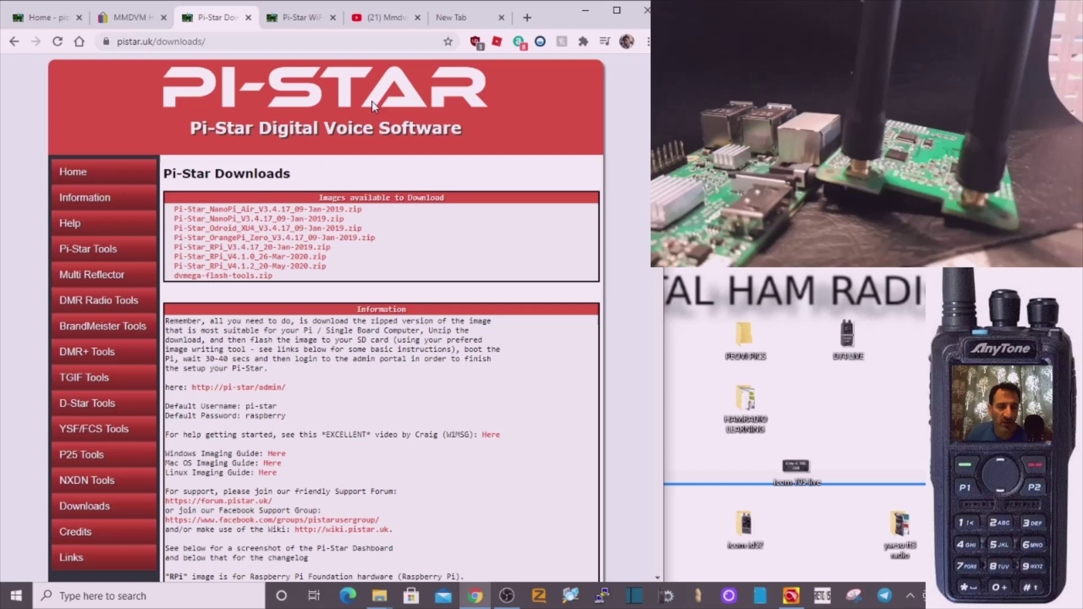
left_click(287, 17)
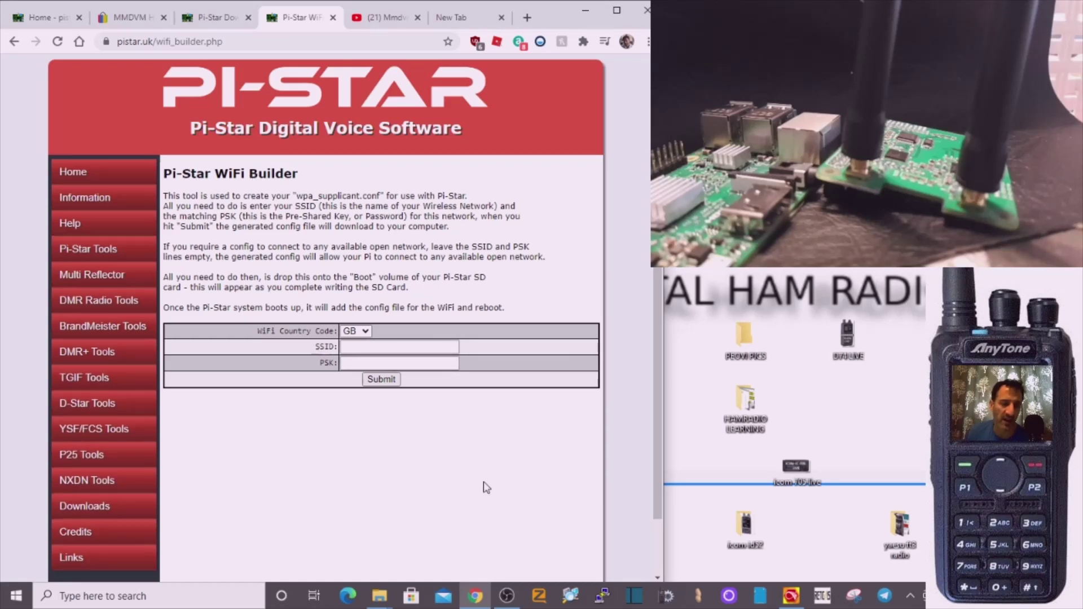
- Look over the £46.99 MMDVM Hotspot Duplex board eBay listing, then move to the Advanced IP Scanner site
left_click(205, 17)
left_click(131, 17)
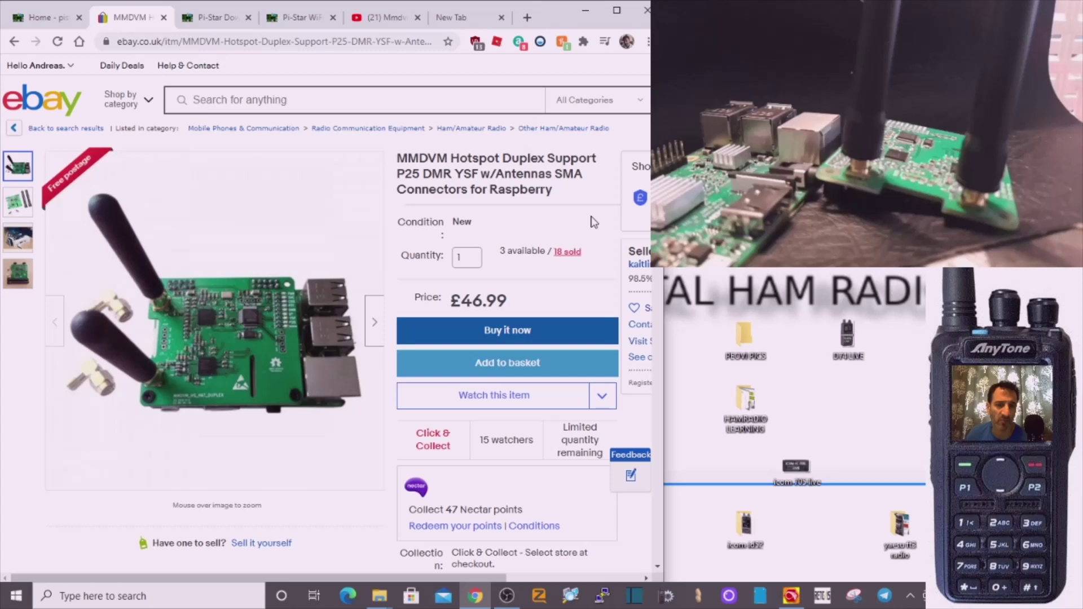
scroll(411, 225, "down", 12)
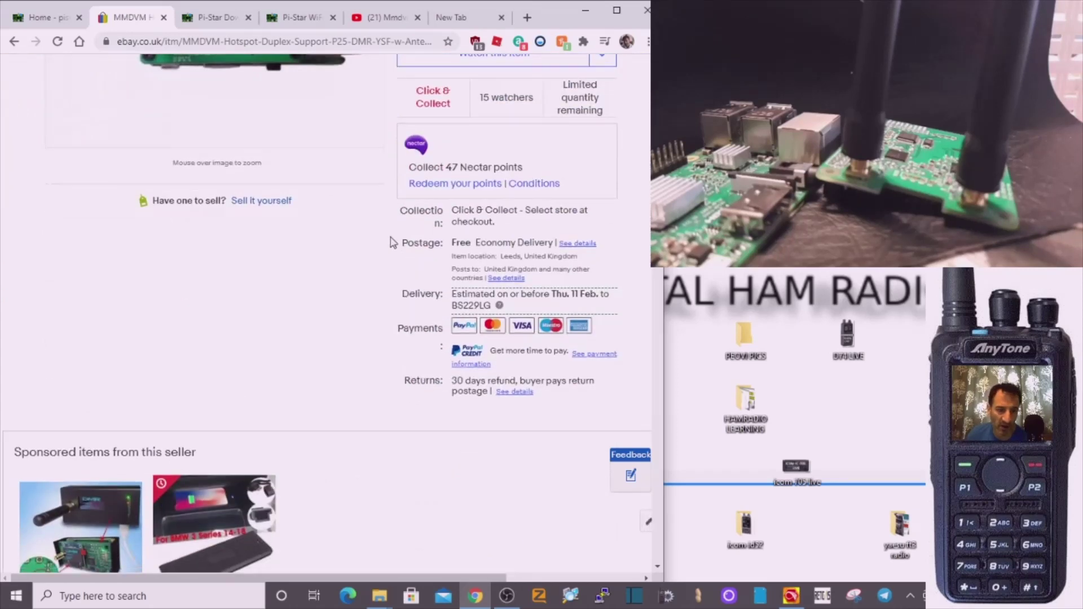
scroll(402, 243, "up", 12)
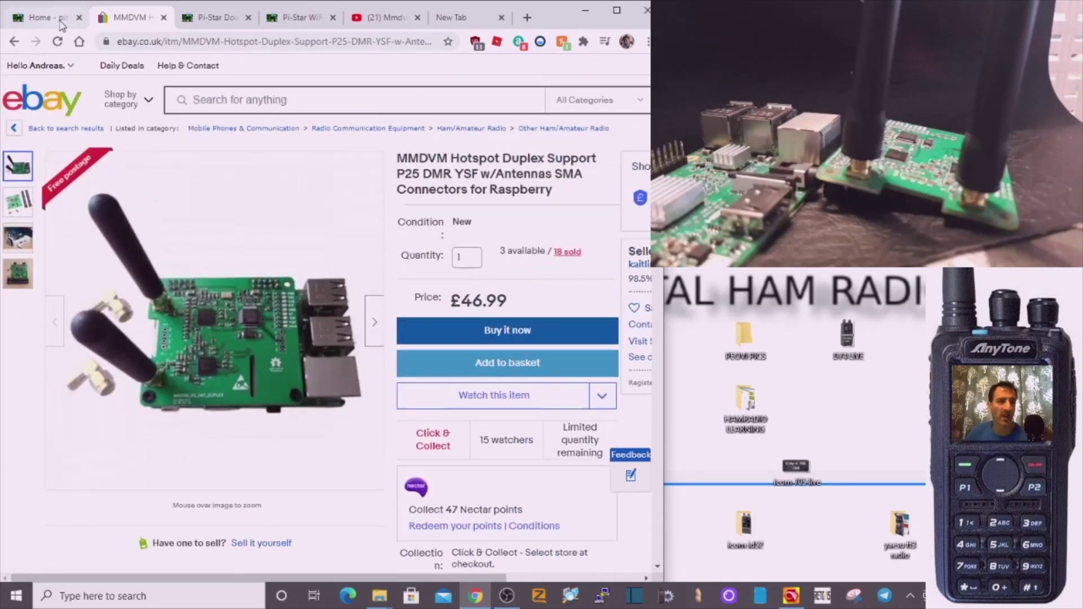
left_click(45, 17)
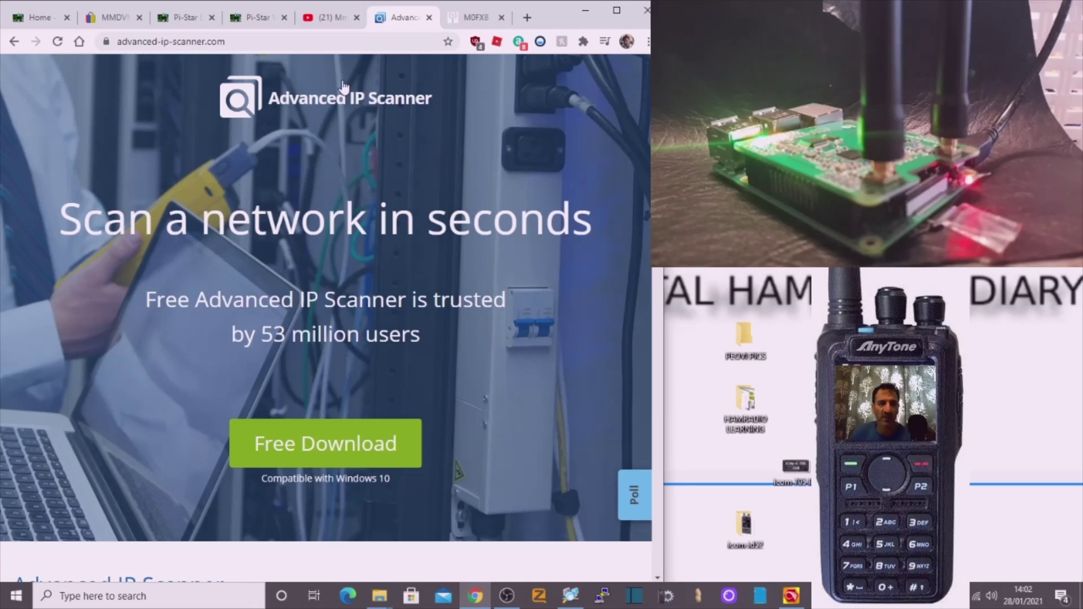
- In Advanced IP Scanner, copy the PI-STARC4FM entry at 192.168.1.106 and switch to its dashboard tab
left_click(571, 595)
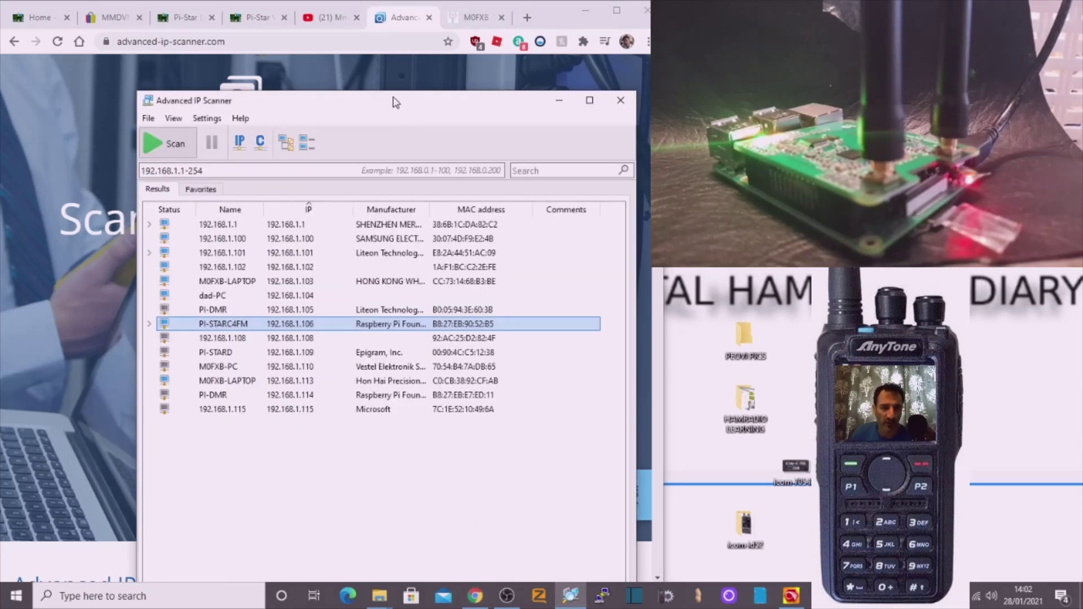
left_click_drag(395, 103, 376, 85)
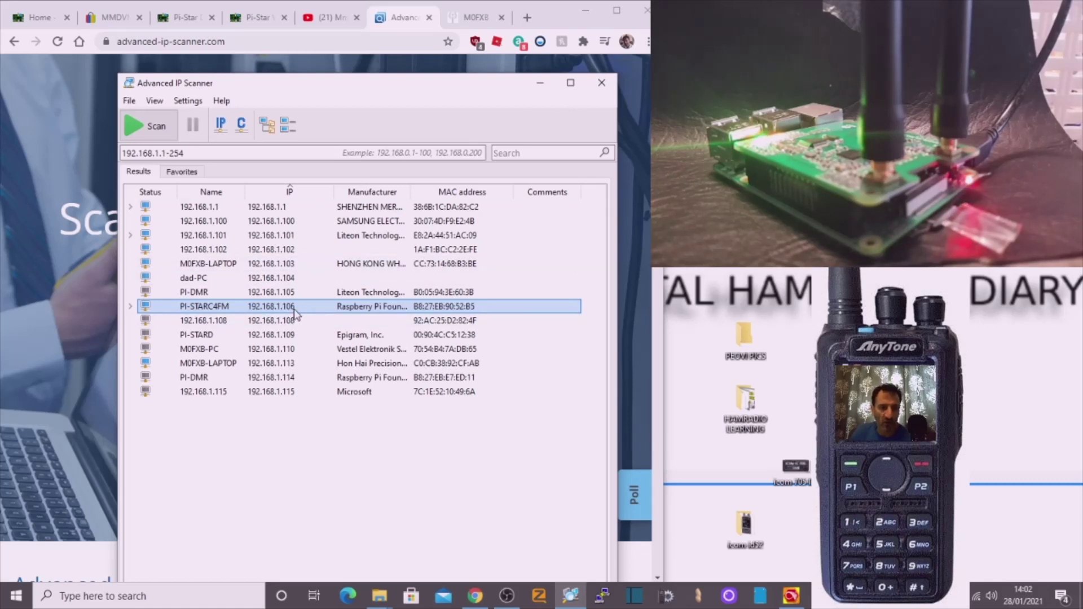
right_click(324, 306)
mouse_move(366, 367)
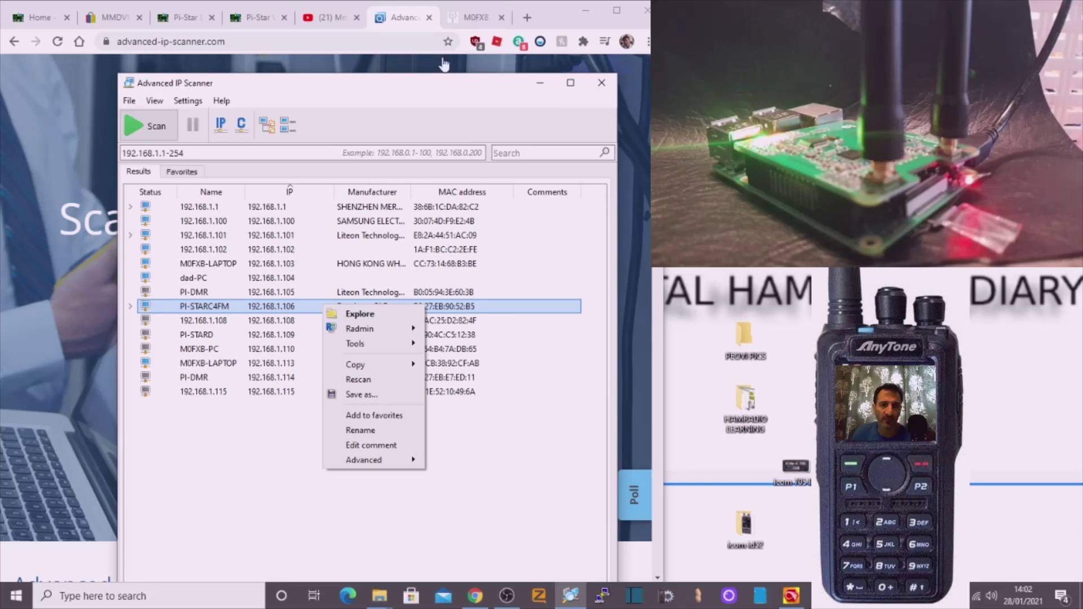
left_click(465, 20)
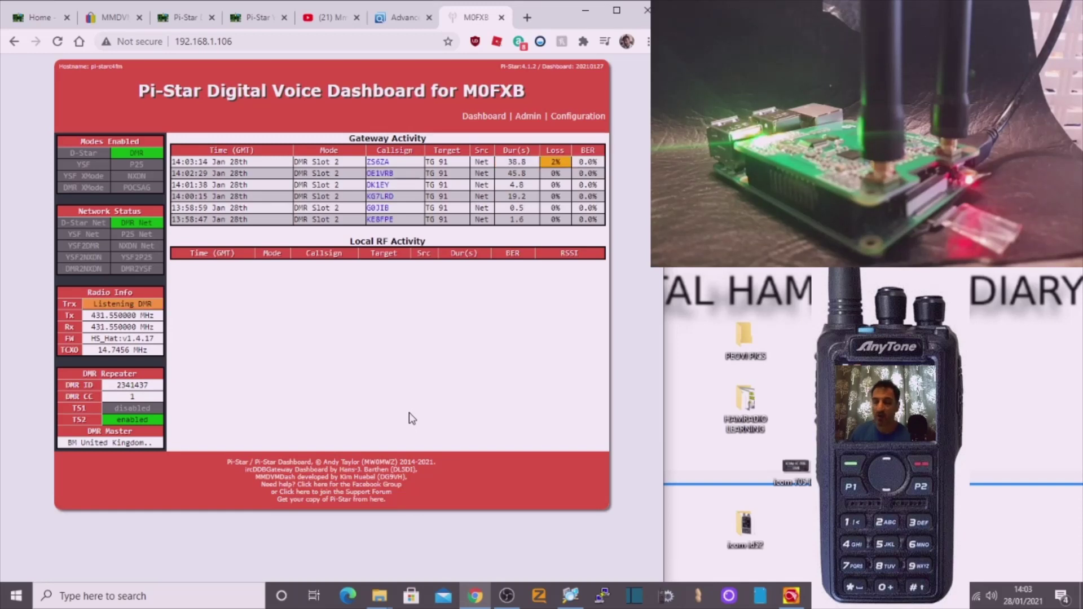
- Sign in to the Pi-Star configuration page with the saved admin credentials and dismiss the notification
left_click(581, 117)
left_click(396, 197)
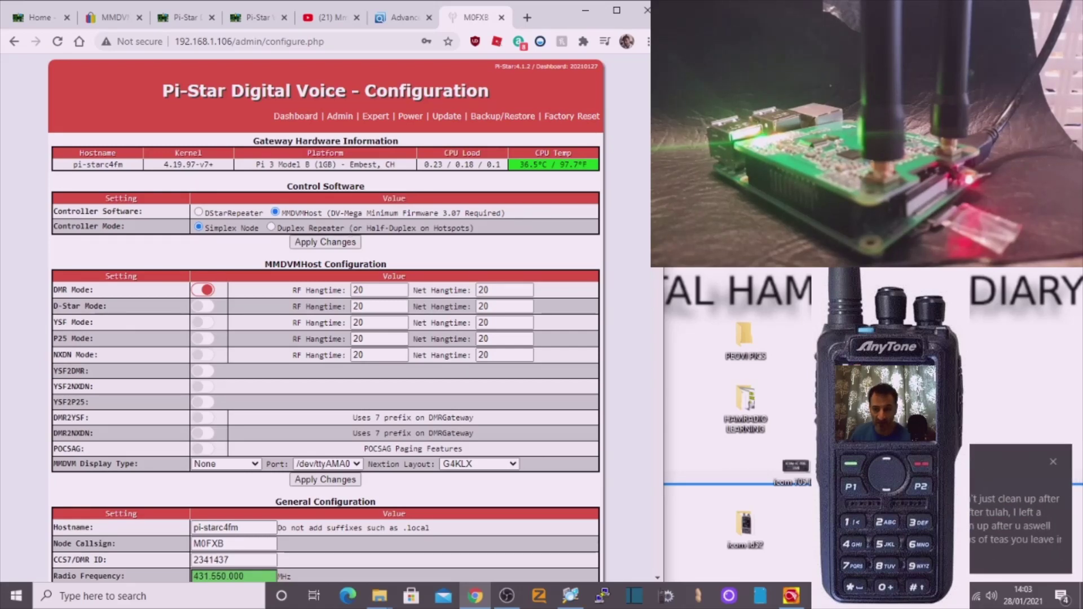
left_click(1050, 460)
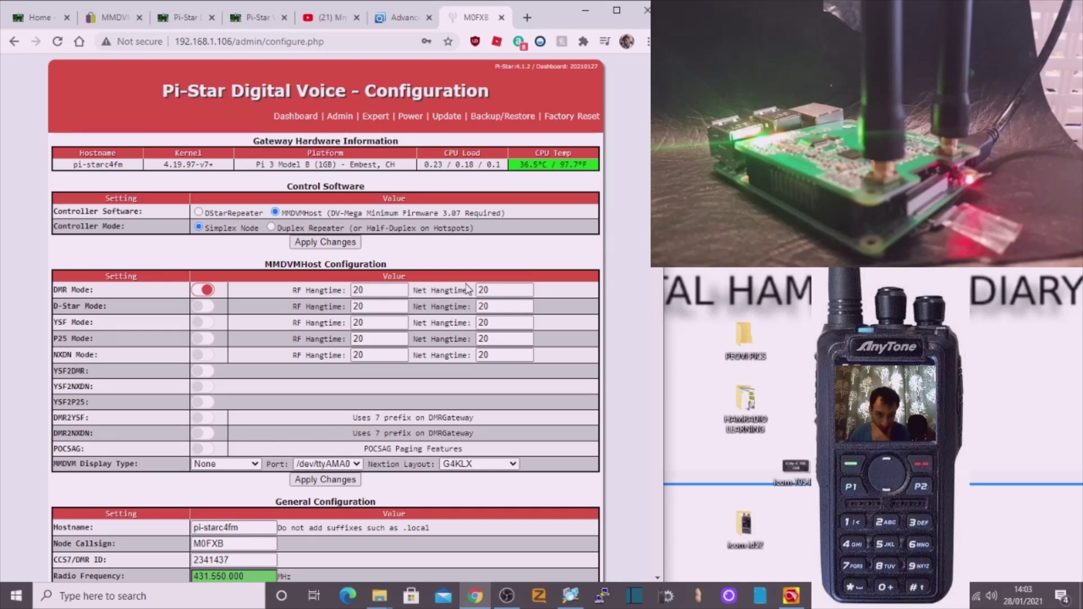
- Set Controller Mode to Duplex Repeater and apply the changes
scroll(425, 285, "down", 3)
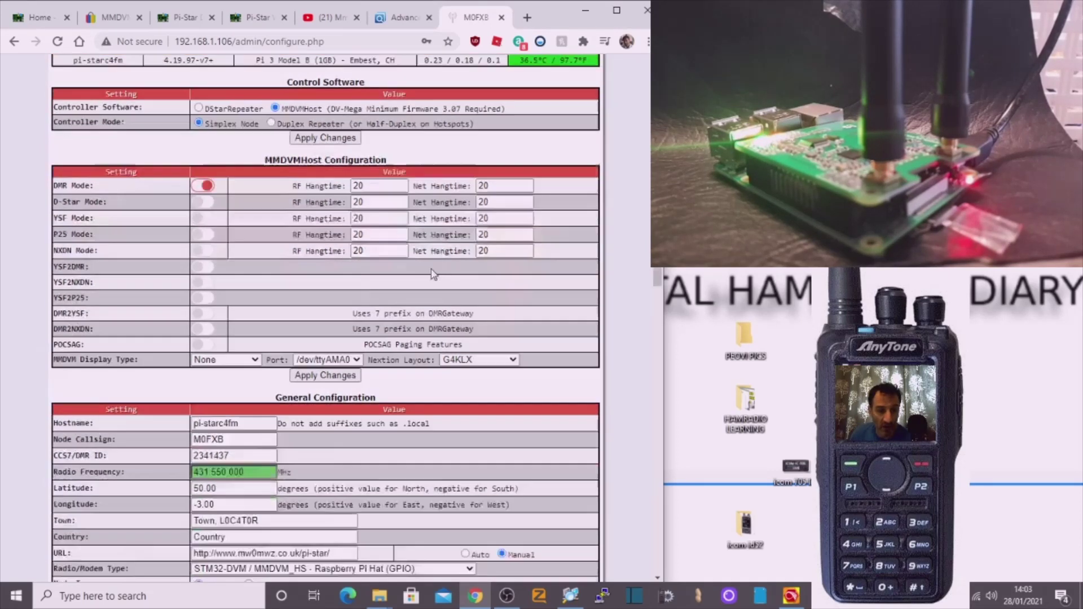
scroll(469, 250, "down", 5)
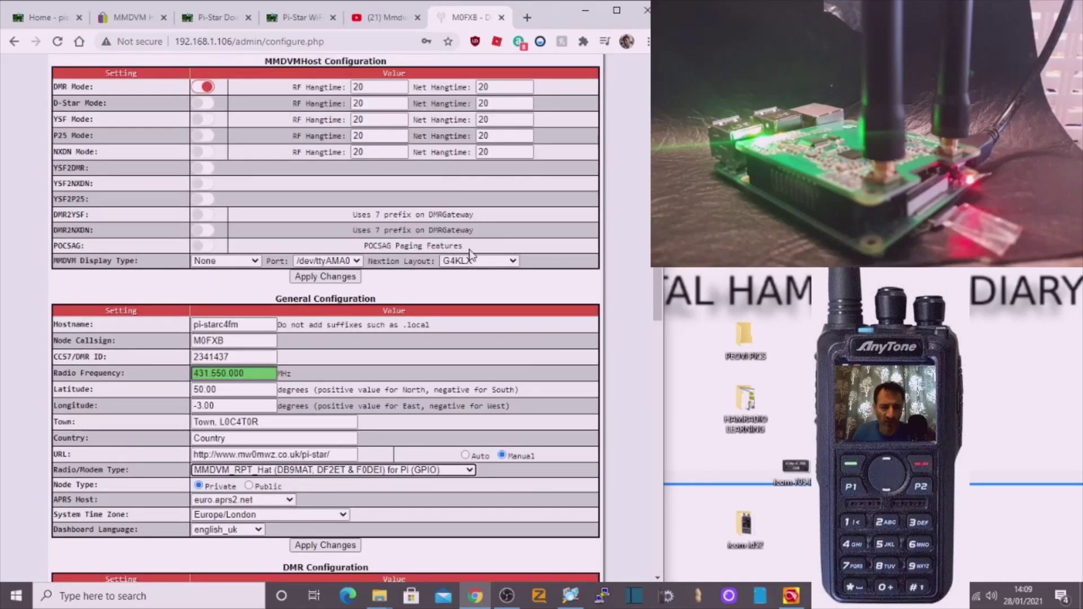
scroll(489, 223, "down", 1)
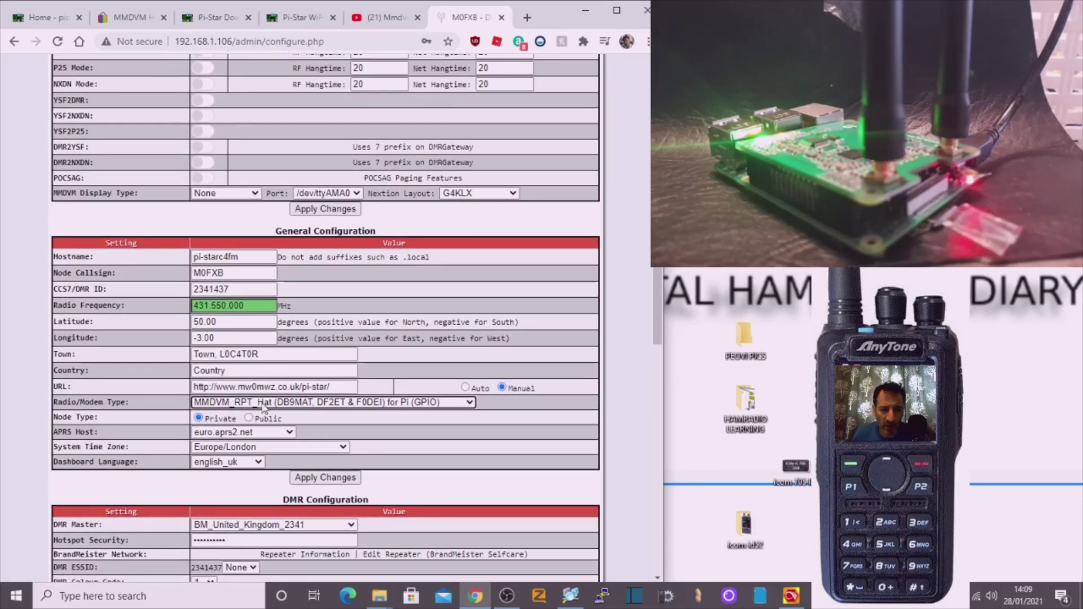
scroll(448, 258, "up", 3)
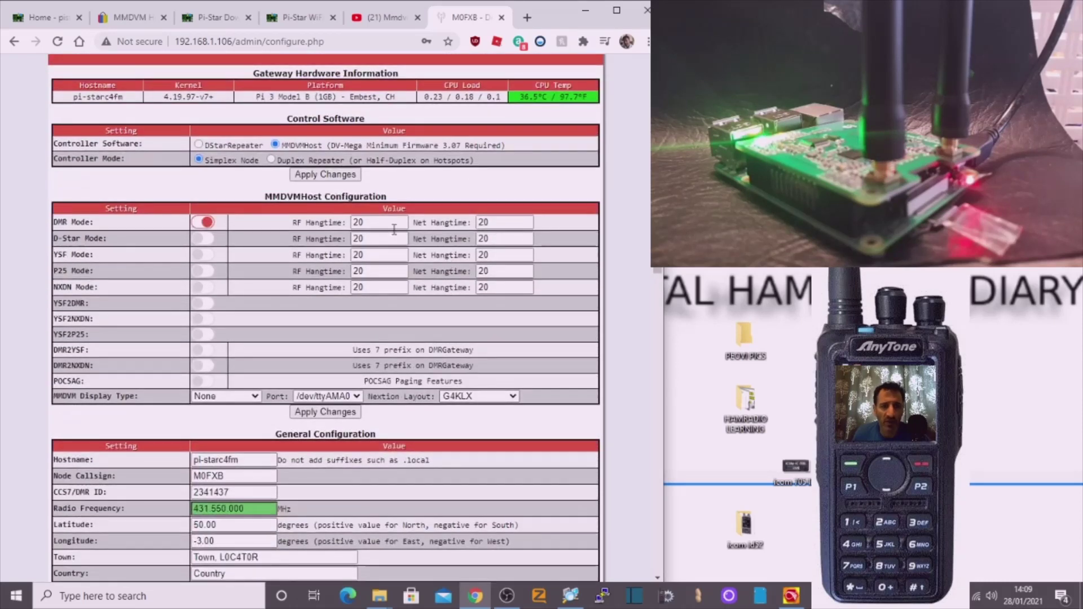
left_click(271, 161)
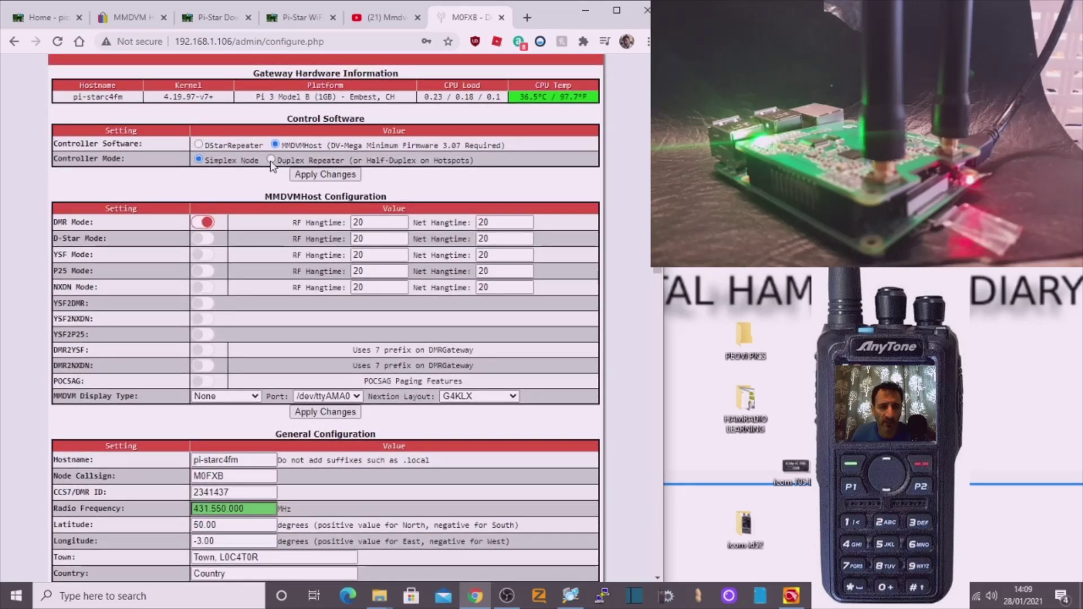
left_click(339, 415)
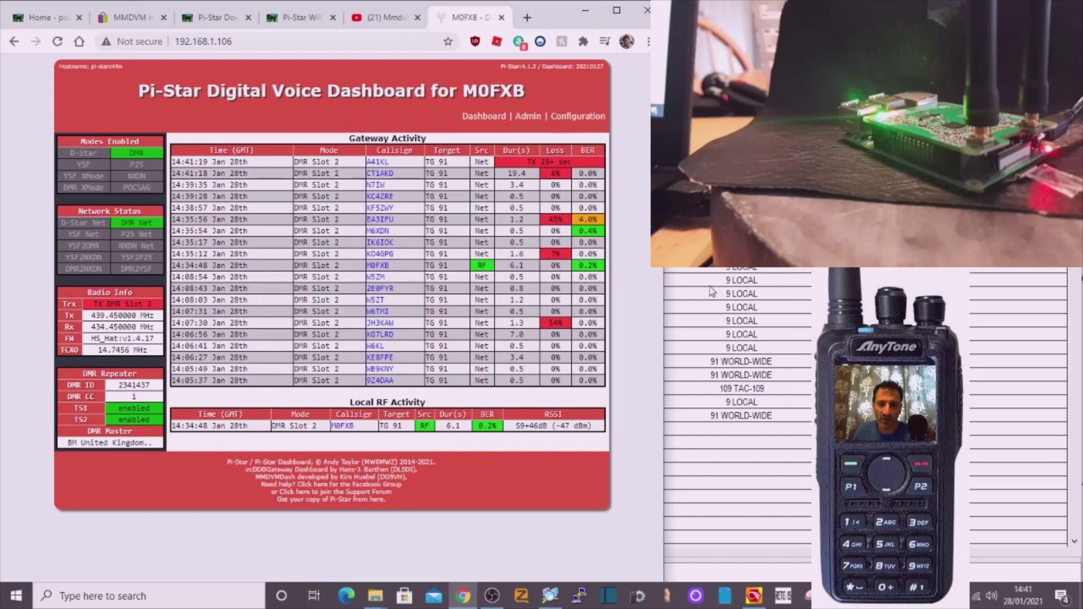
- Switch from the dashboard's TX 439.450 / RX 434.450 MHz info to the AnyTone D878UV CPS channel list
key("alt+Tab")
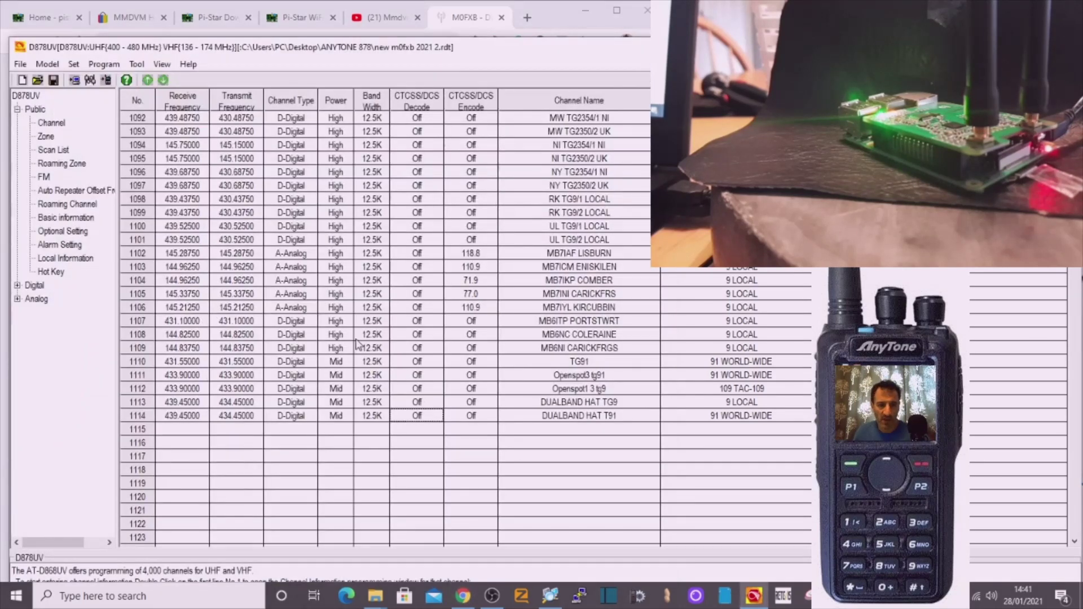
- Check channel 1114's Rx 439.45 / Tx 434.45 split, close it, and bring the Pi-Star dashboard forward
double_click(433, 418)
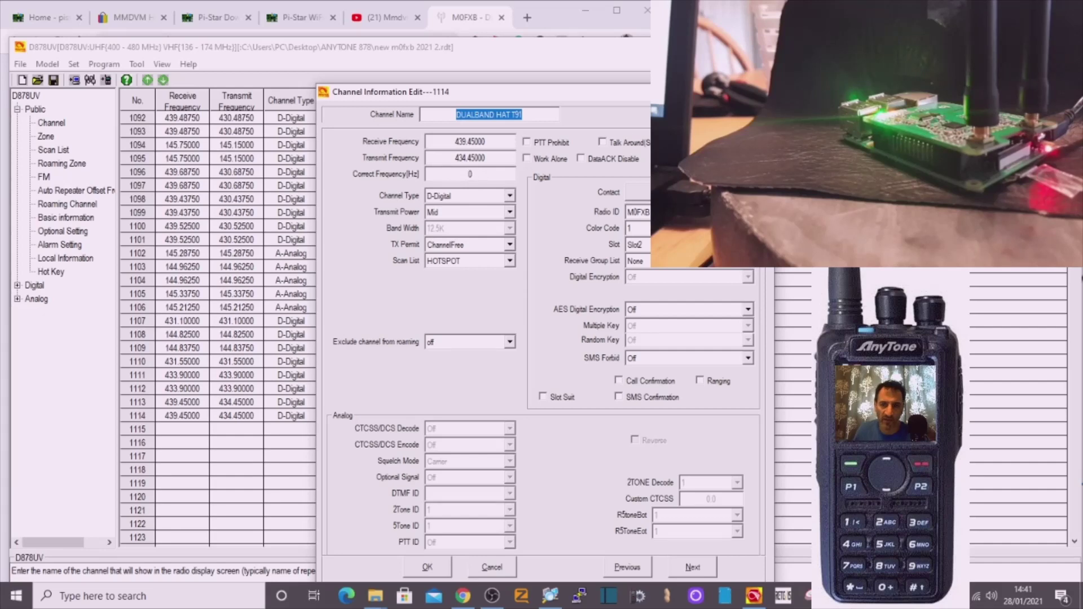
key("Return")
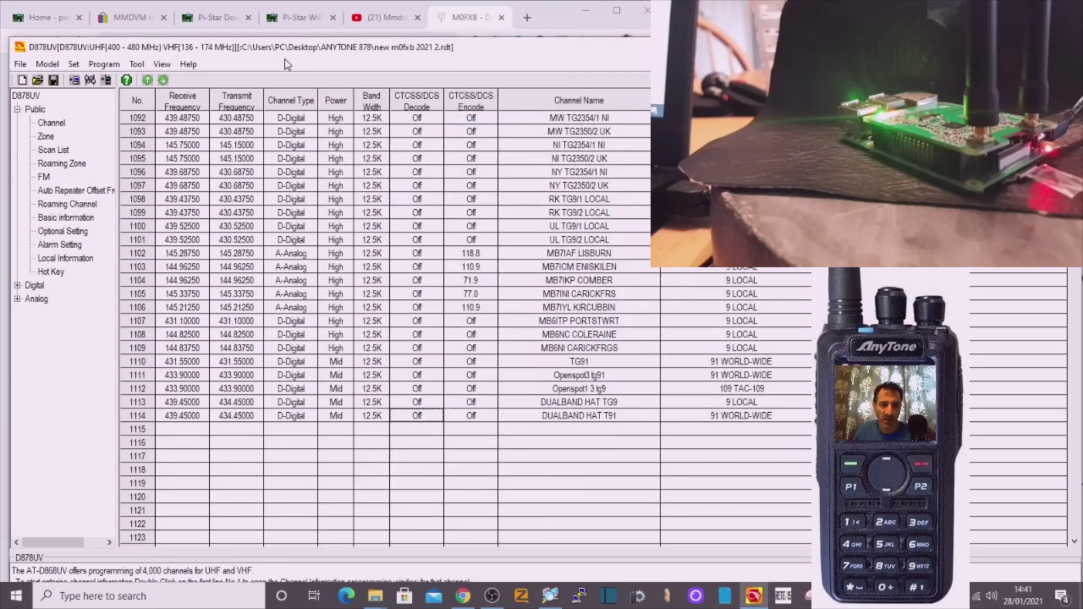
left_click(372, 33)
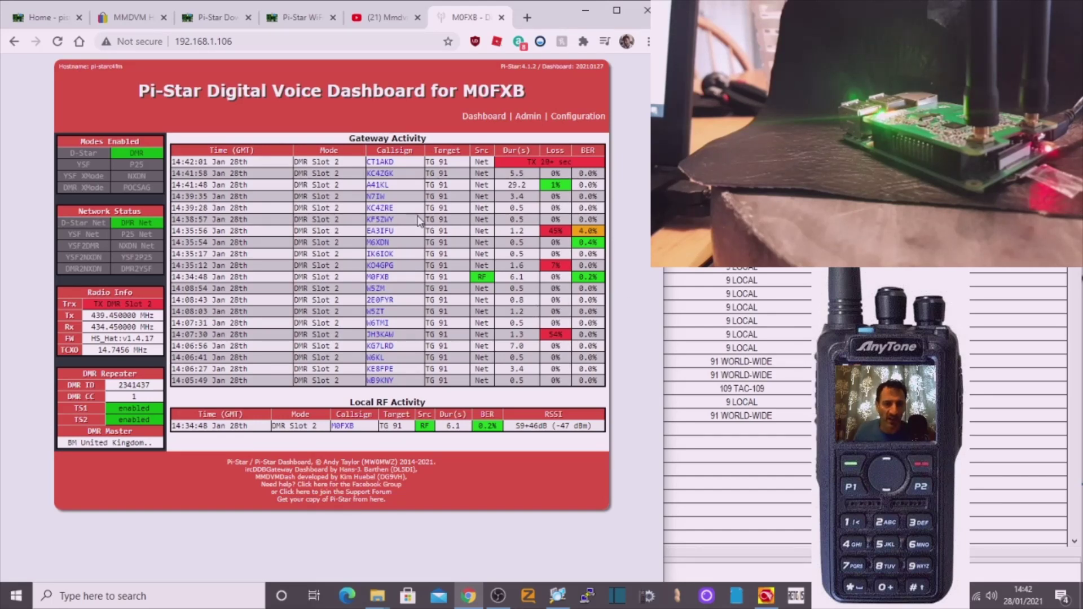
- Scroll through the General, DMR, Firewall and Wireless sections, confirming Duplex Repeater with RX 434.450/TX 439.450 MHz
left_click(587, 117)
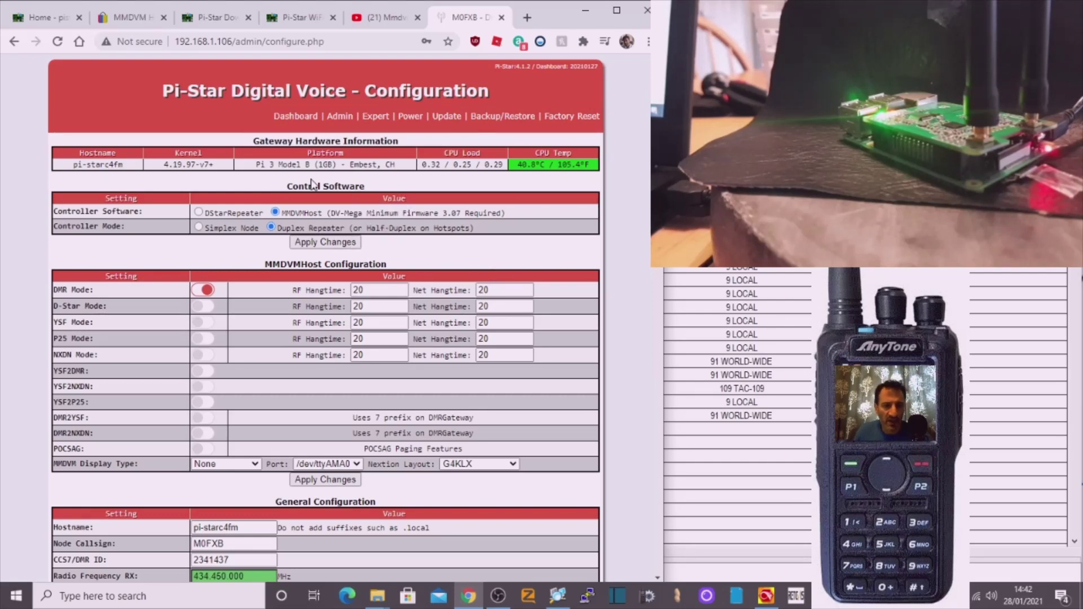
scroll(422, 197, "down", 1)
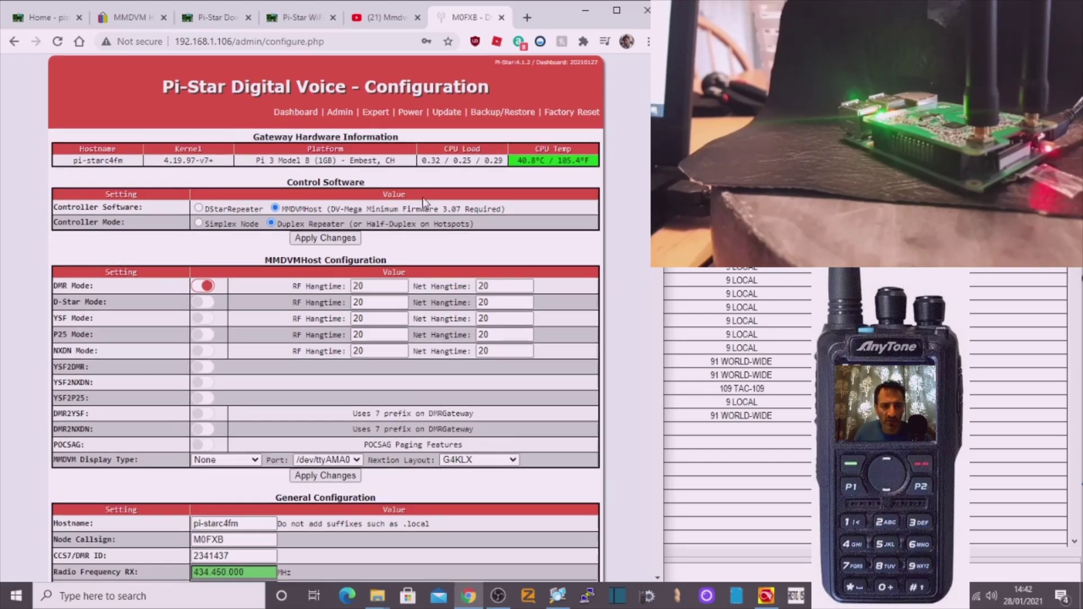
scroll(421, 197, "down", 2)
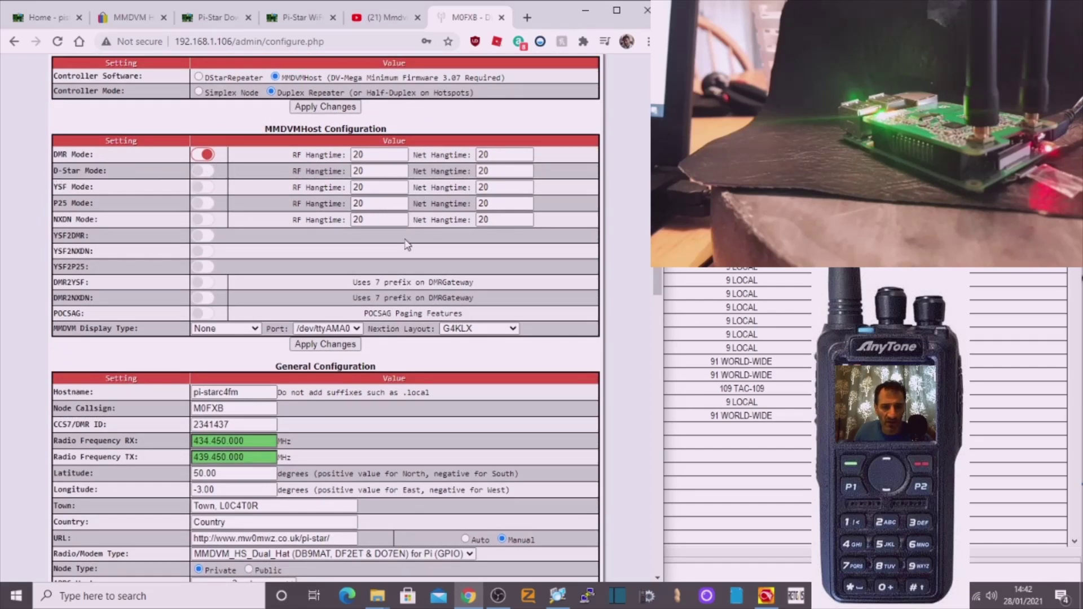
scroll(463, 240, "down", 3)
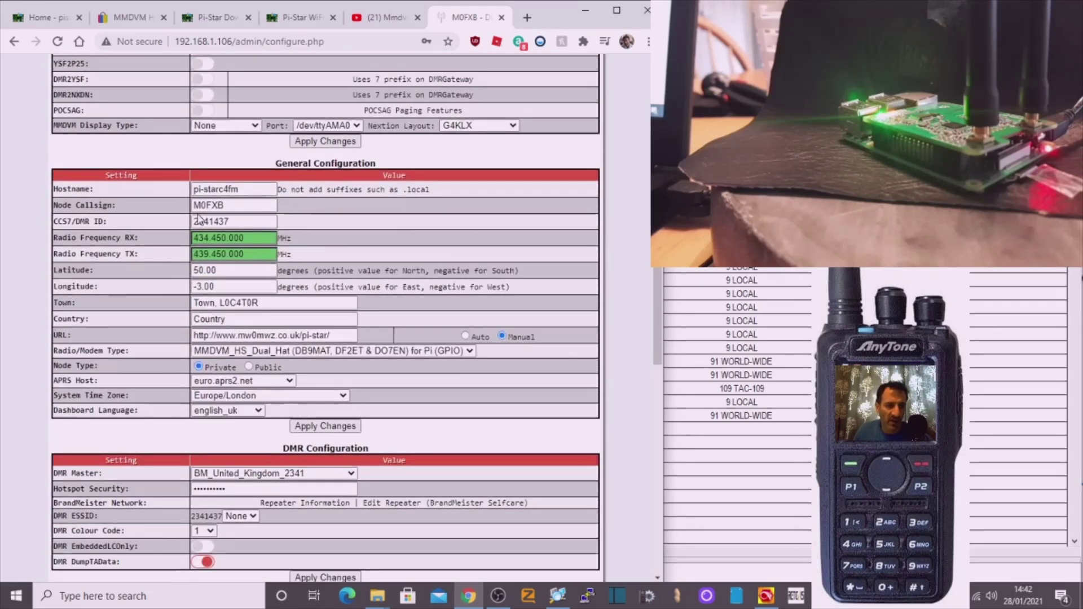
mouse_move(100, 244)
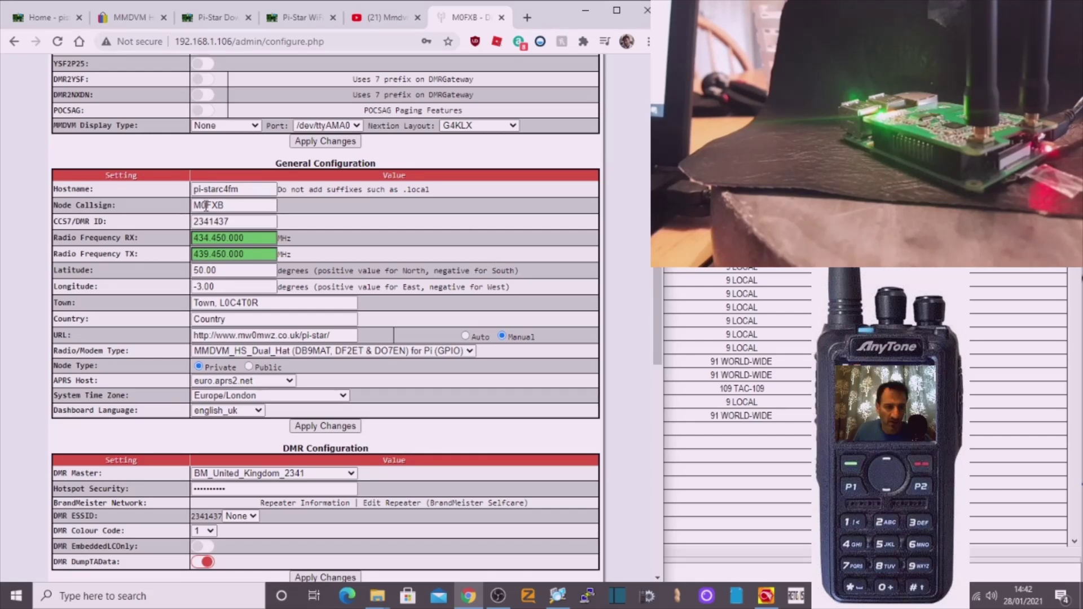
scroll(381, 309, "down", 1)
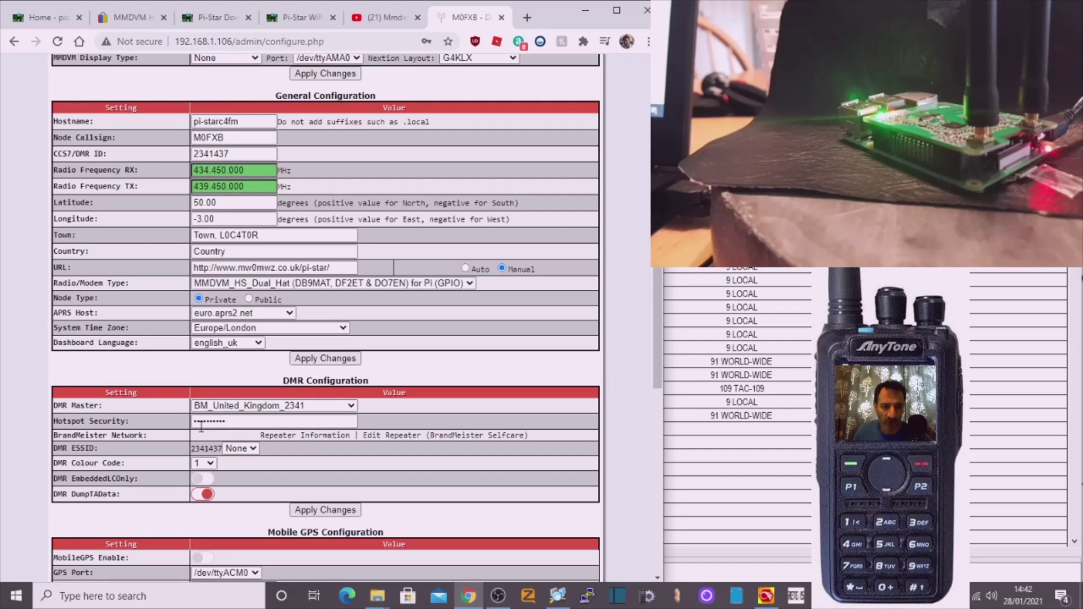
scroll(202, 427, "down", 2)
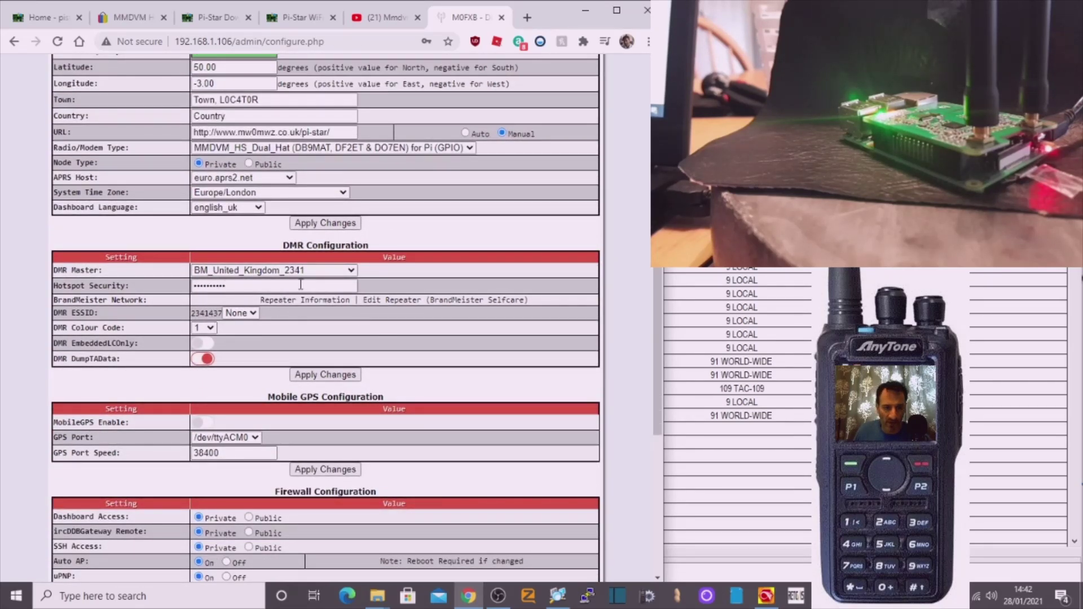
scroll(474, 272, "down", 1)
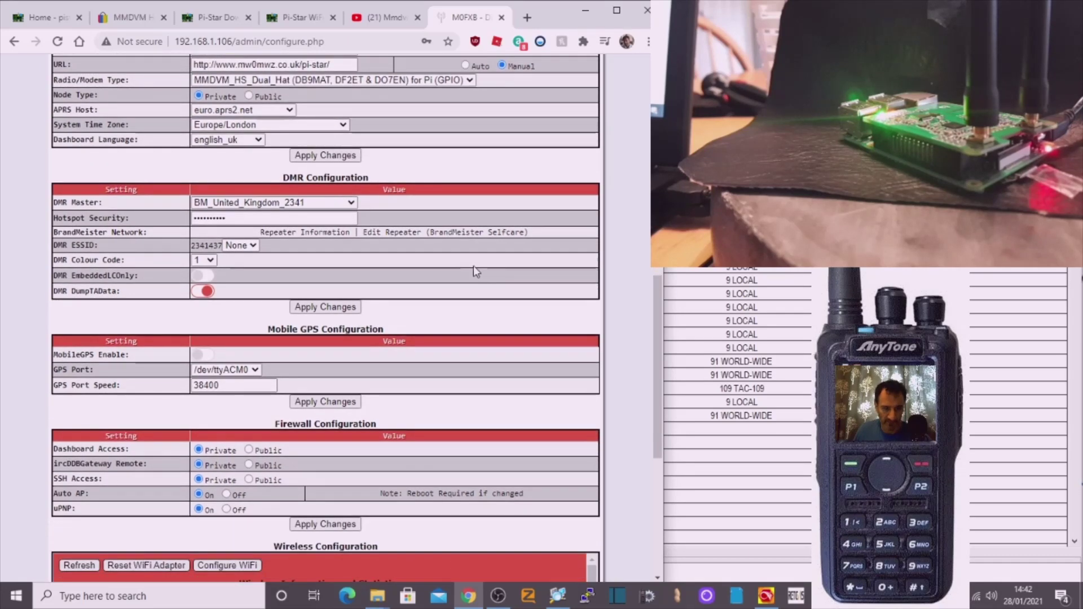
scroll(475, 268, "up", 3)
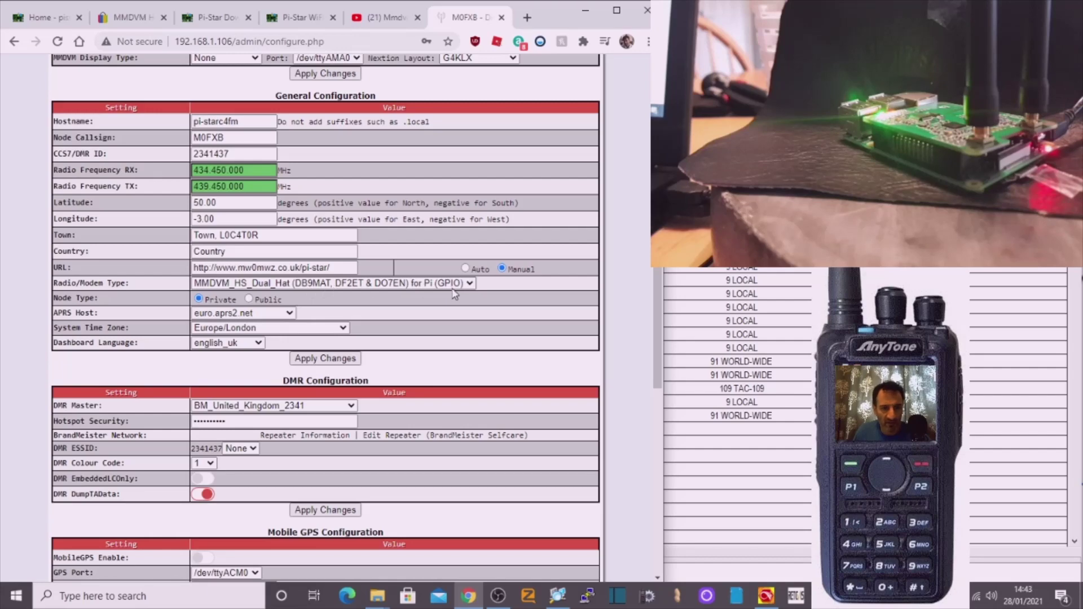
scroll(457, 292, "up", 7)
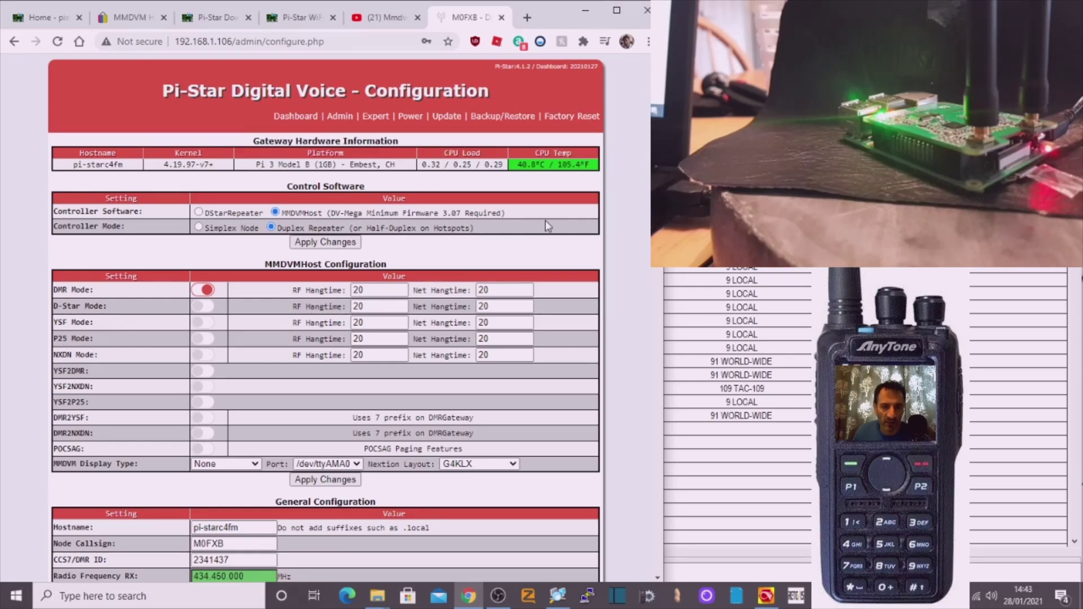
scroll(533, 226, "down", 8)
scroll(538, 195, "down", 8)
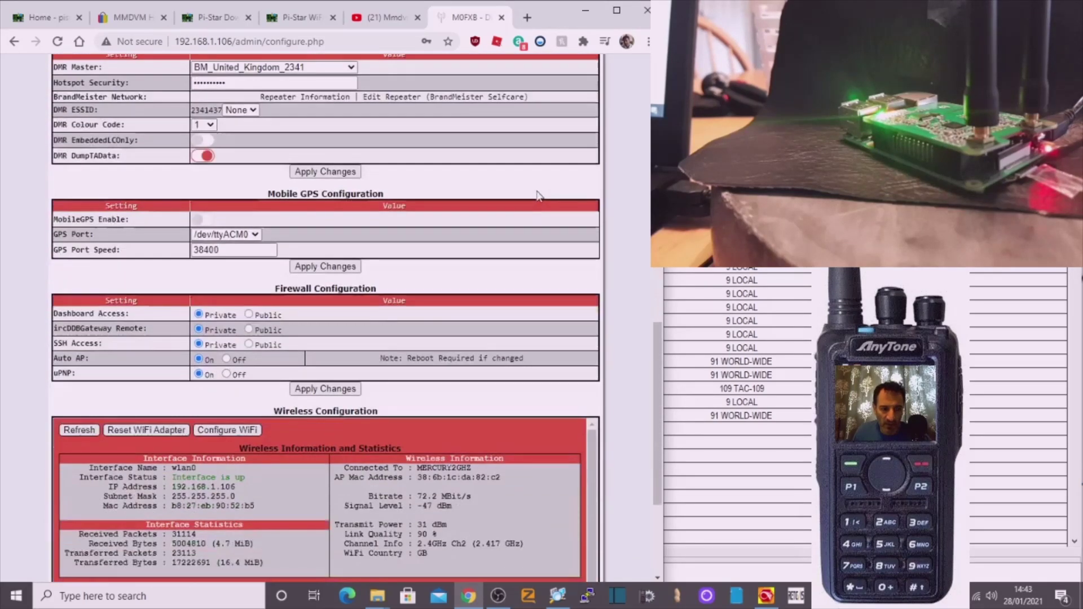
scroll(539, 194, "up", 16)
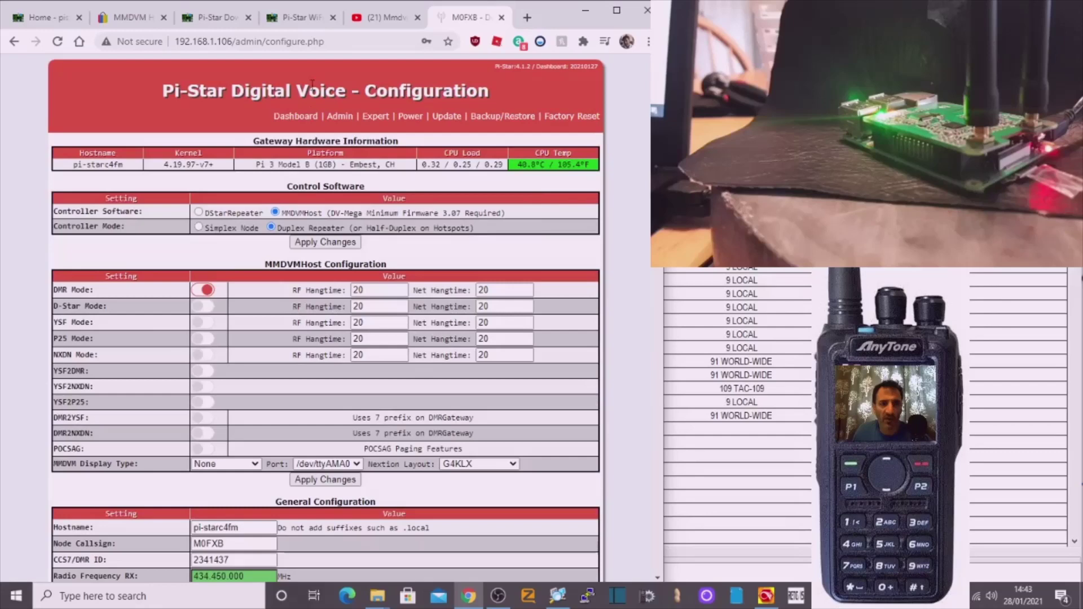
- Go back to the main dashboard to watch live TG 91 DMR Slot 2 traffic
left_click(286, 116)
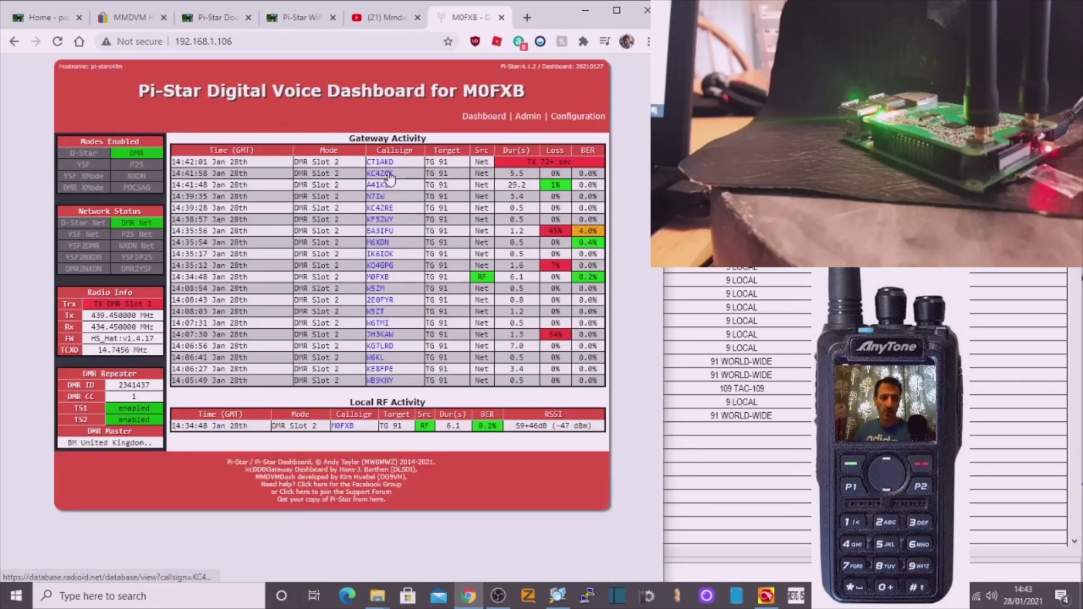